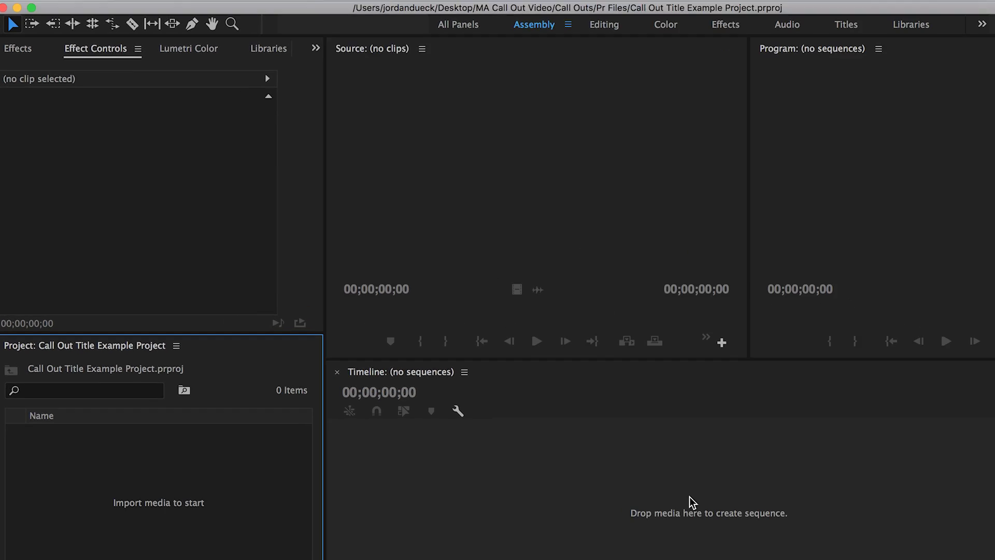
# - Find Call Out Image with Text.prproj in the Premiere Pro Template folder and drag it into the Project panel
pyautogui.press('super+i')
pyautogui.press('Right')
pyautogui.press('Down')
pyautogui.press('Down')
pyautogui.press('Right')
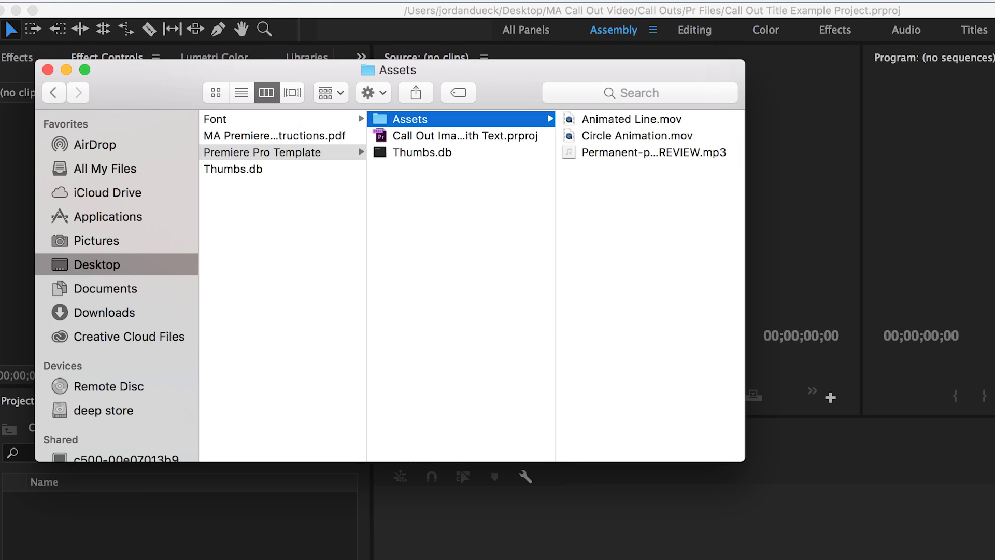
pyautogui.press('Down')
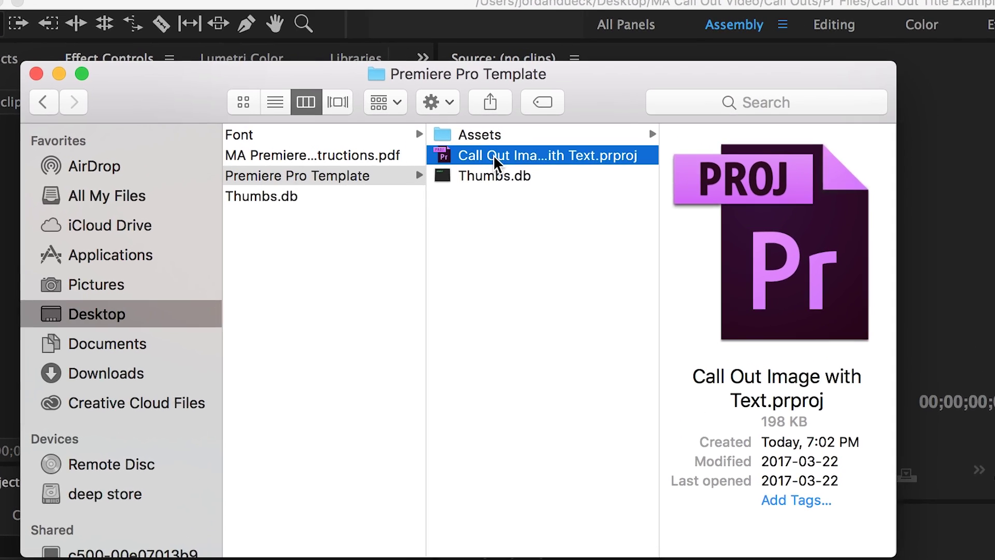
pyautogui.moveTo(422, 137); pyautogui.dragTo(208, 539)
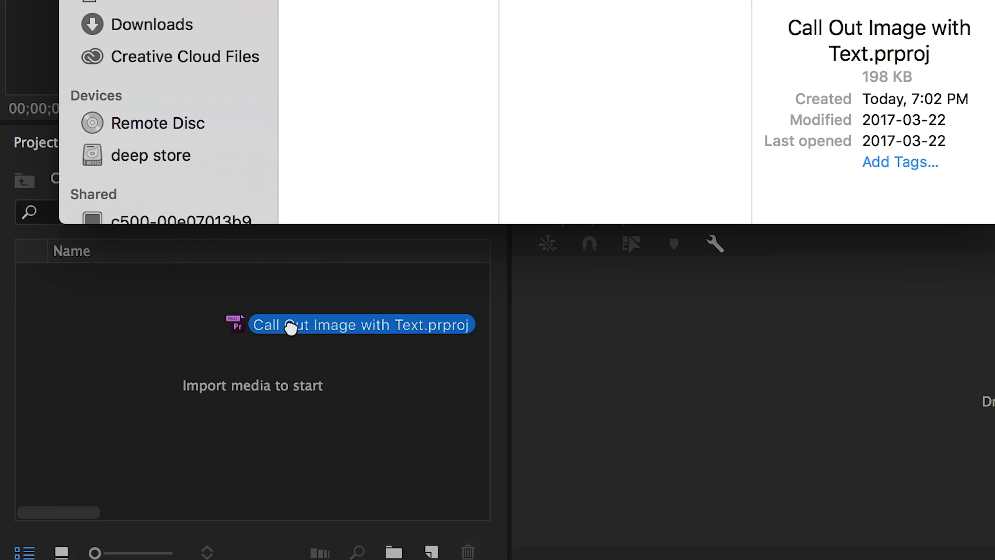
pyautogui.moveTo(290, 326); pyautogui.dragTo(286, 355)
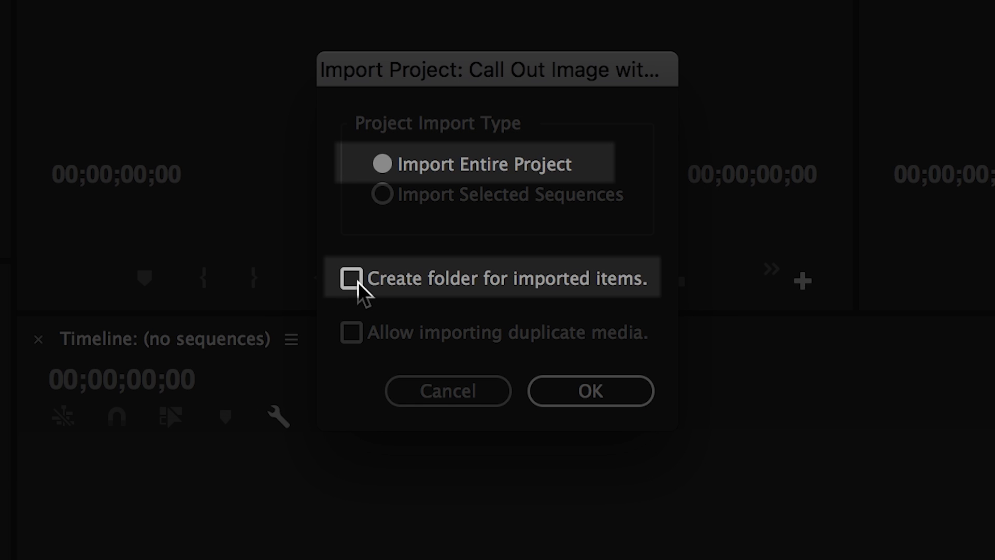
# - Import the entire template project with Create folder for imported items enabled
pyautogui.click(357, 284)
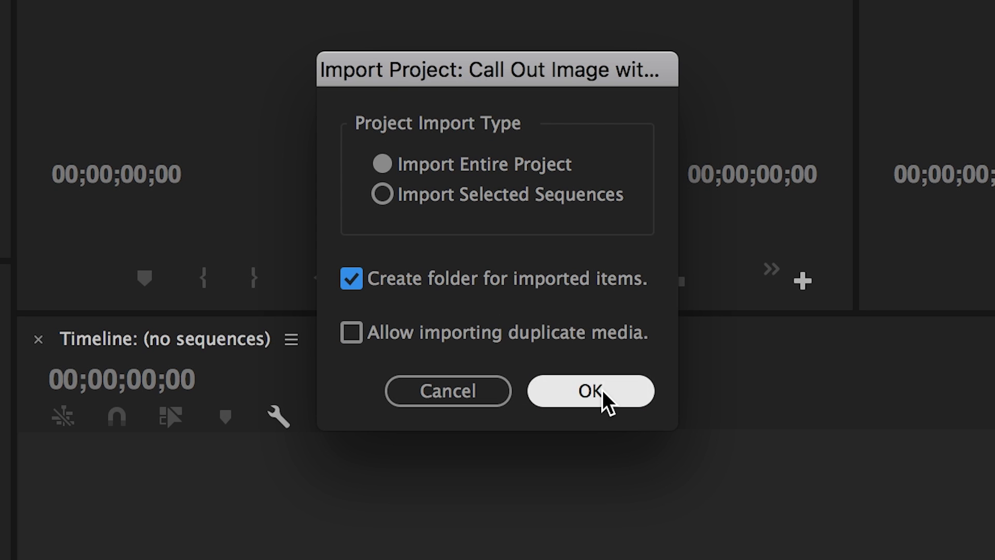
pyautogui.click(603, 401)
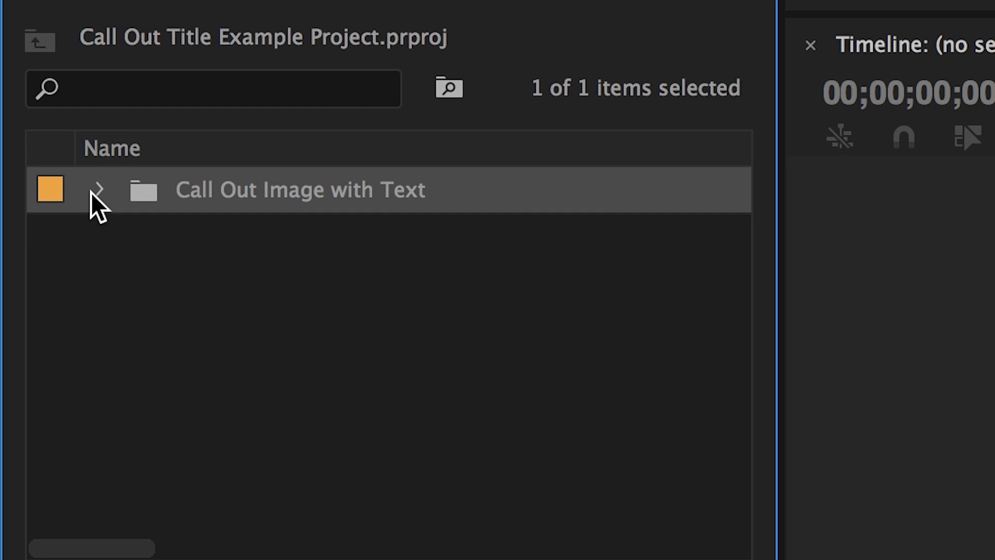
# - Expand Call Out Image with Text and 02 Final, then open the Preview All Call Out sequence
pyautogui.click(91, 191)
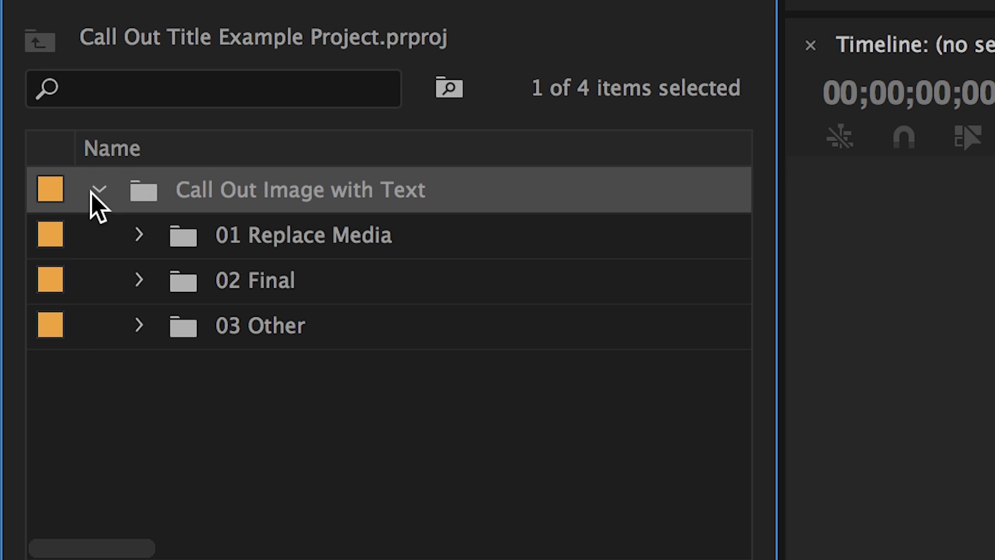
pyautogui.click(138, 280)
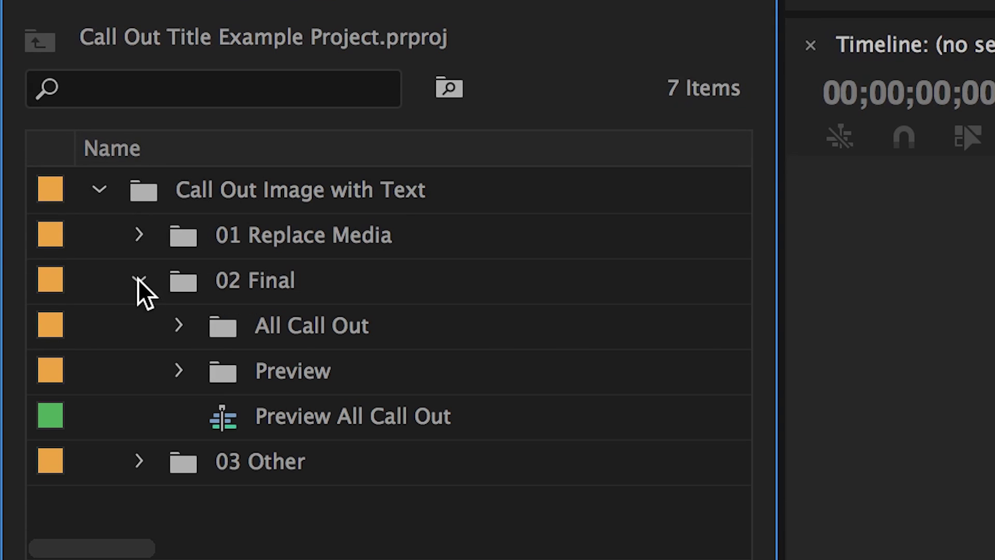
pyautogui.doubleClick(321, 421)
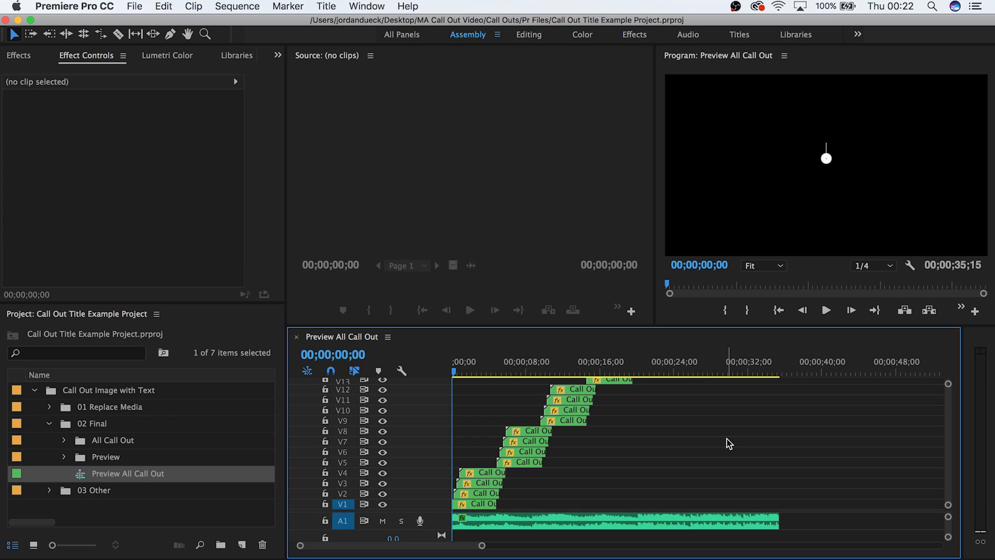
# - Play the Preview All Call Out sequence, scrub to about 8 seconds and select Call Out 05
pyautogui.press('space')
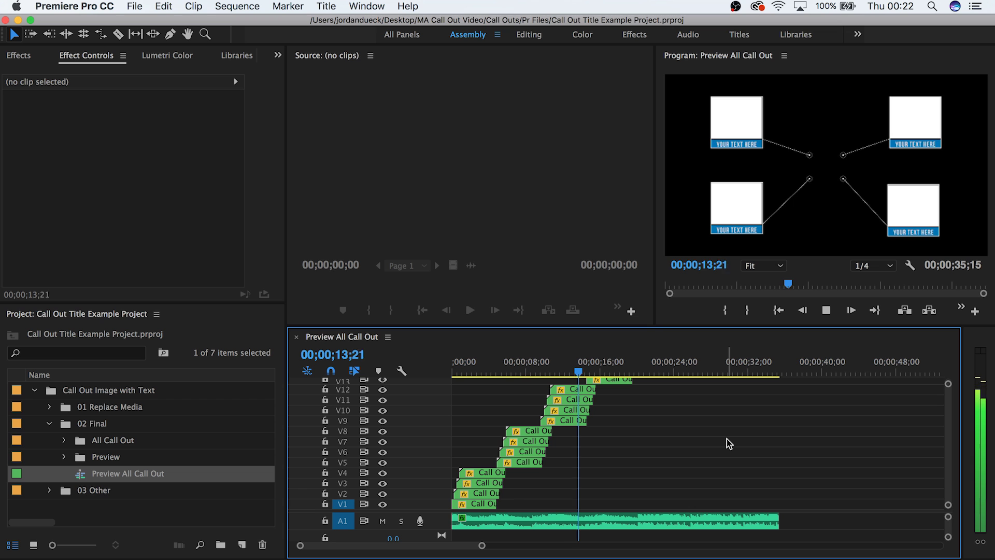
pyautogui.scroll(3, 727, 438)
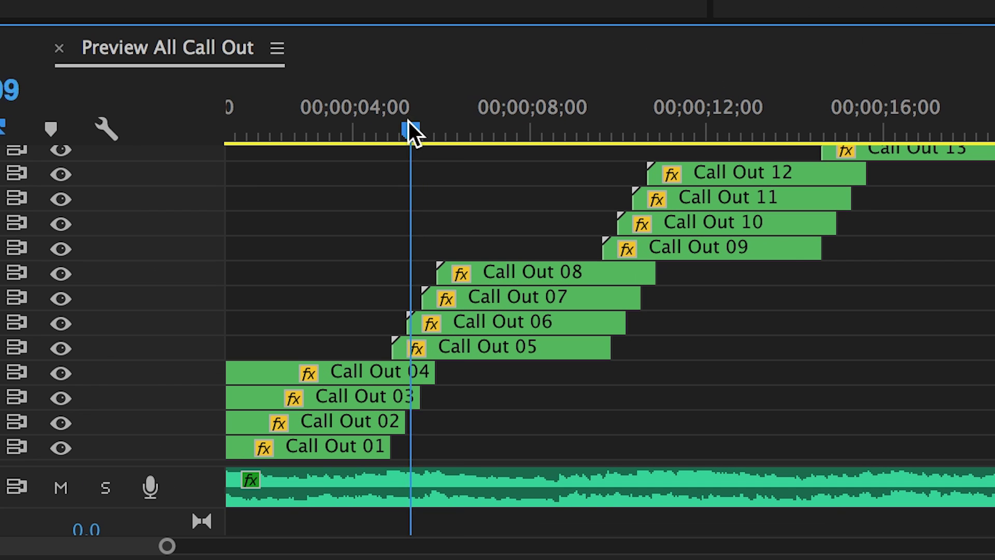
pyautogui.moveTo(532, 374); pyautogui.dragTo(575, 375)
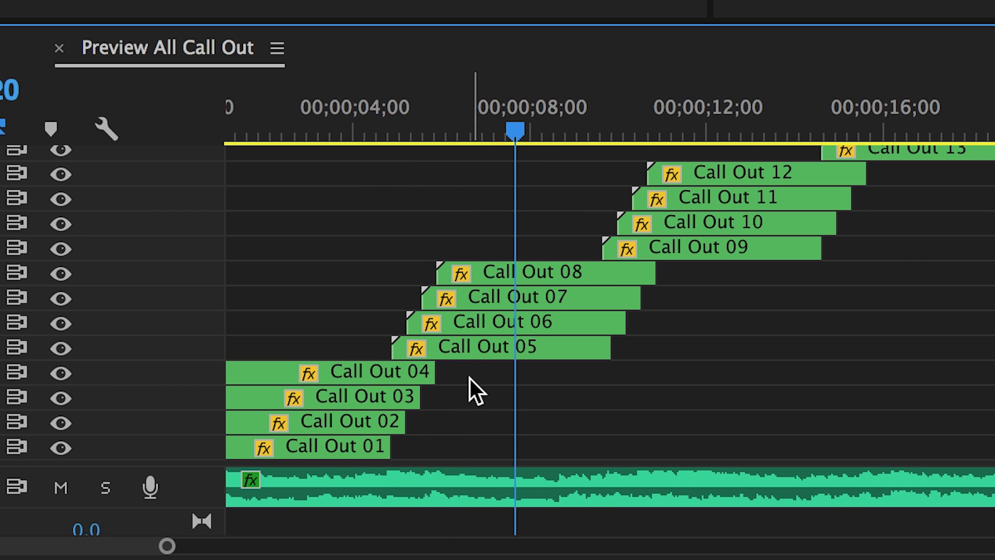
pyautogui.click(545, 350)
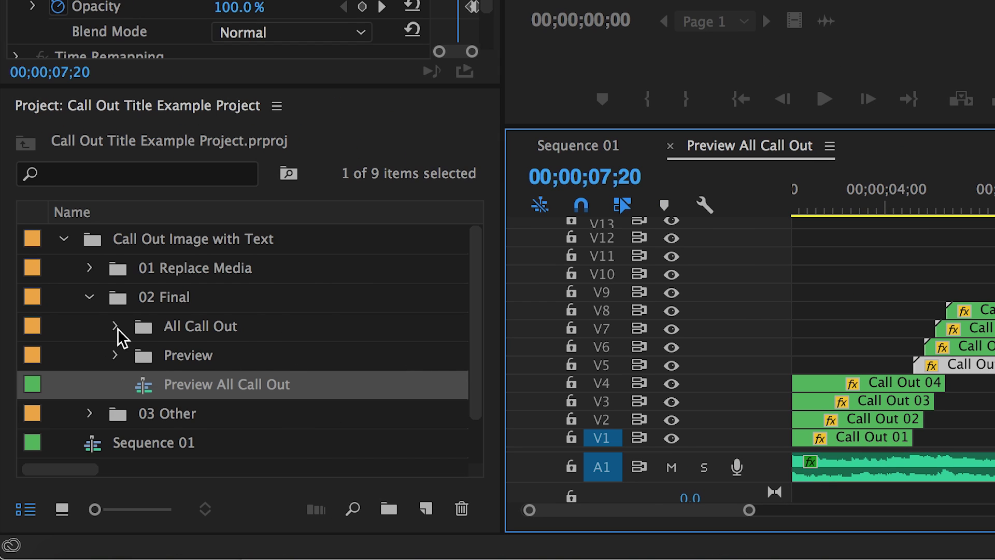
# - Place the Call Out 05 sequence from All Call Out on V2 at the start of Sequence 01
pyautogui.click(115, 327)
pyautogui.scroll(-3, 325, 291)
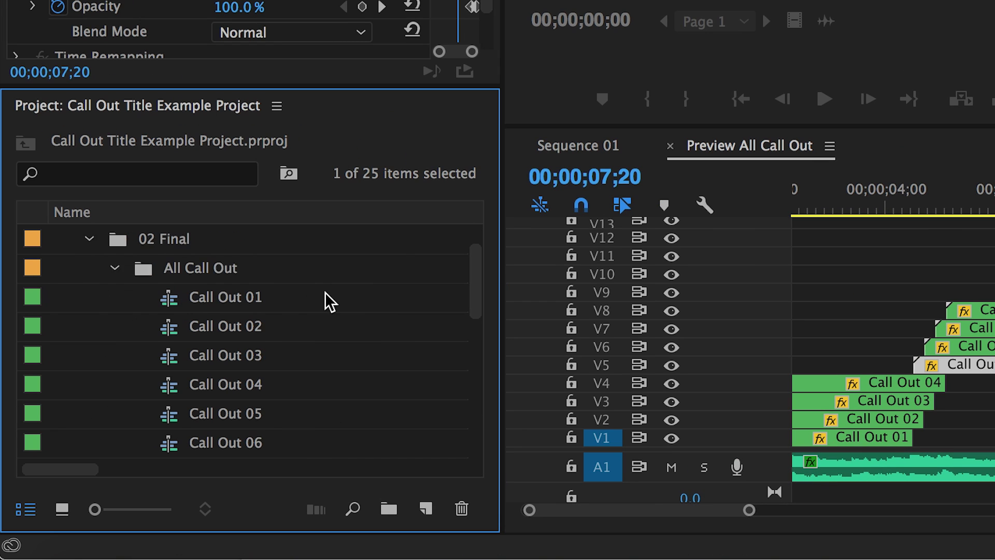
pyautogui.click(238, 384)
pyautogui.click(578, 145)
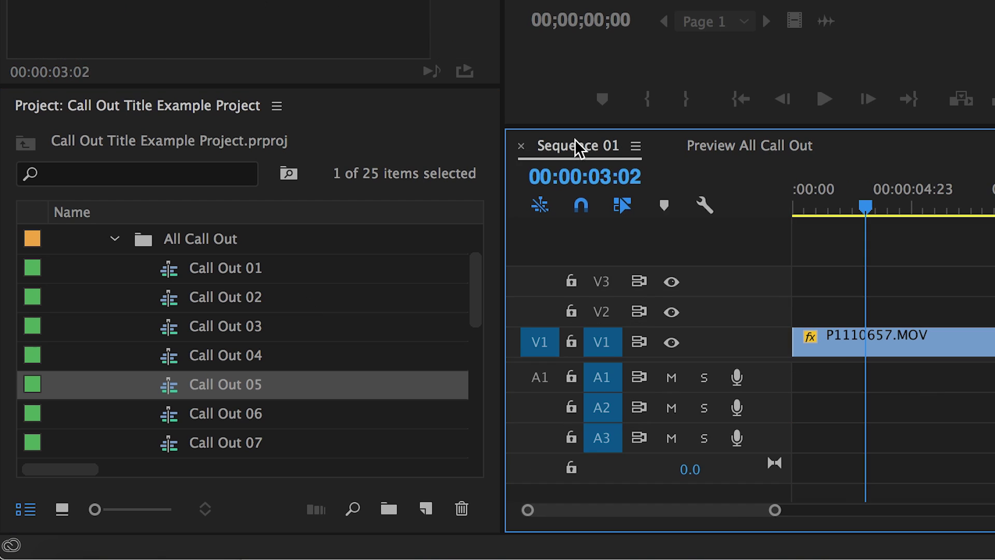
pyautogui.moveTo(222, 402); pyautogui.dragTo(413, 403)
pyautogui.moveTo(145, 403); pyautogui.dragTo(541, 324)
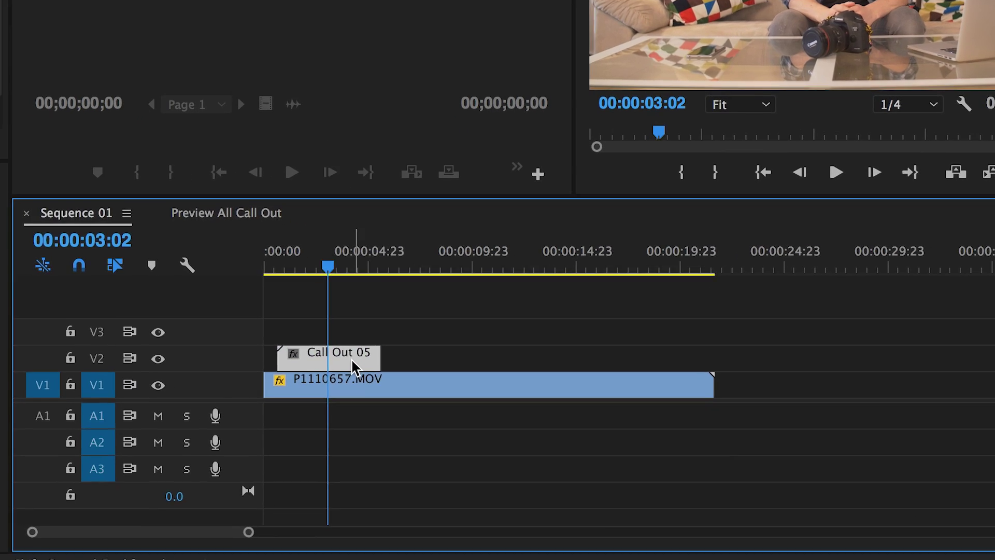
# - Inspect the layers inside the Call Out 05 nest, then go back to Sequence 01
pyautogui.doubleClick(511, 433)
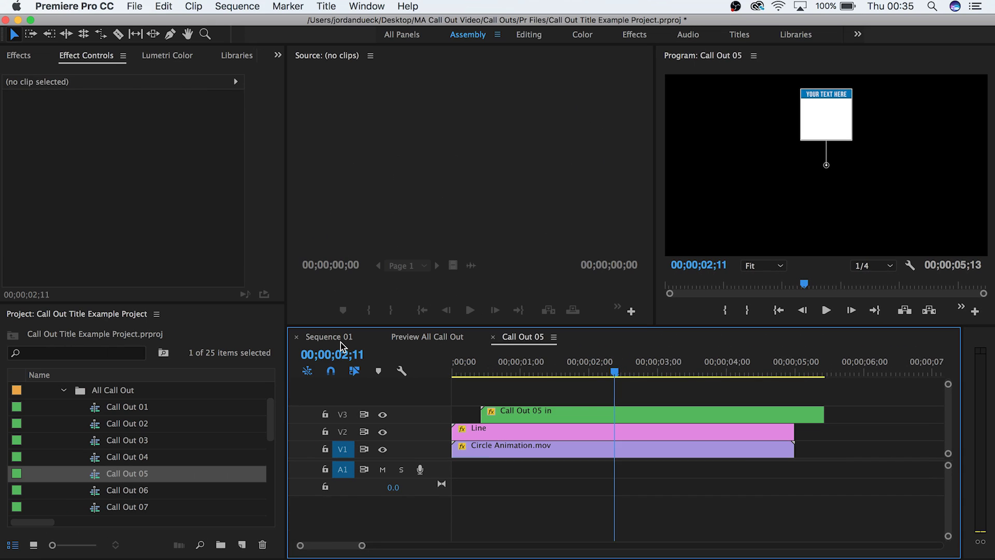
pyautogui.click(341, 342)
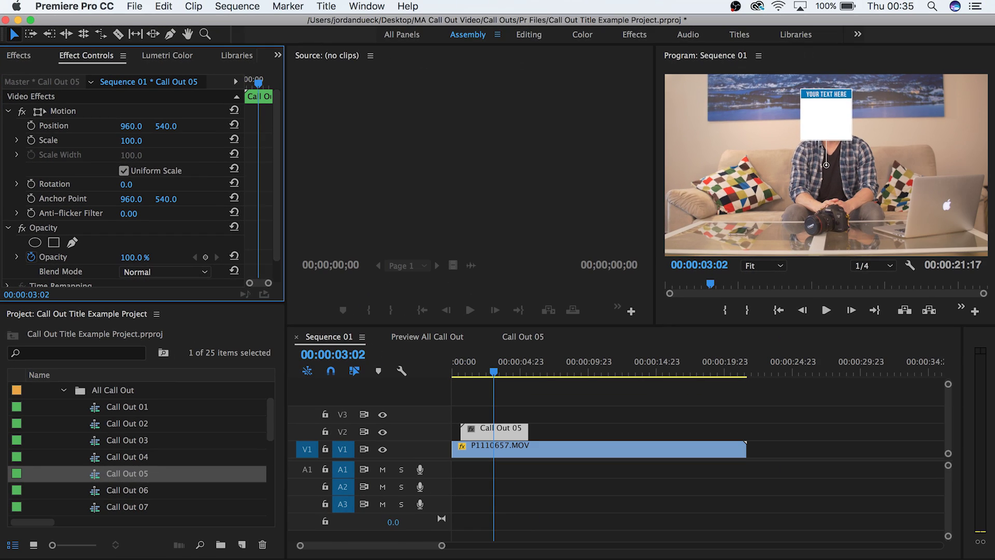
# - Move Call Out 05 to Position 999, 808 so its line points at the camera
pyautogui.moveTo(243, 162); pyautogui.dragTo(349, 162)
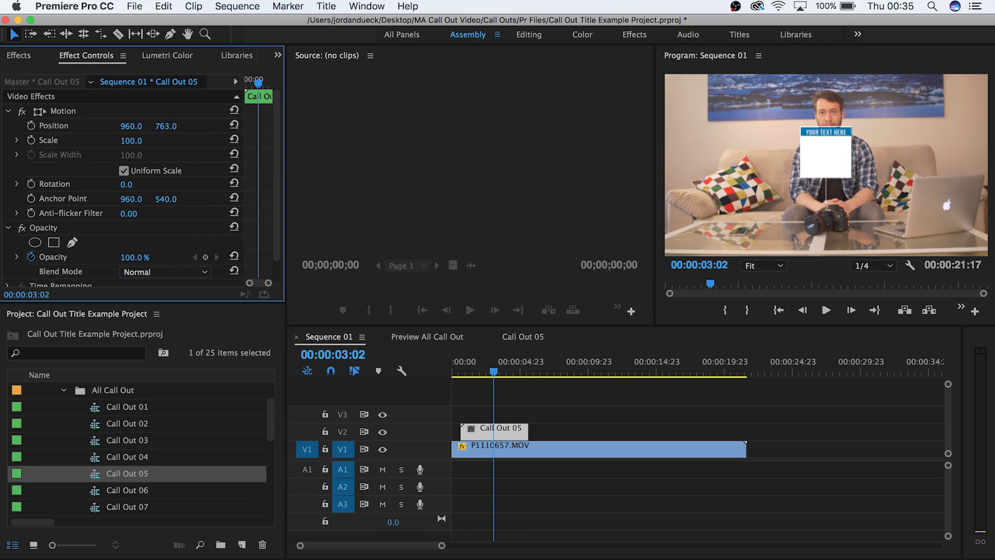
pyautogui.moveTo(164, 126); pyautogui.dragTo(169, 128)
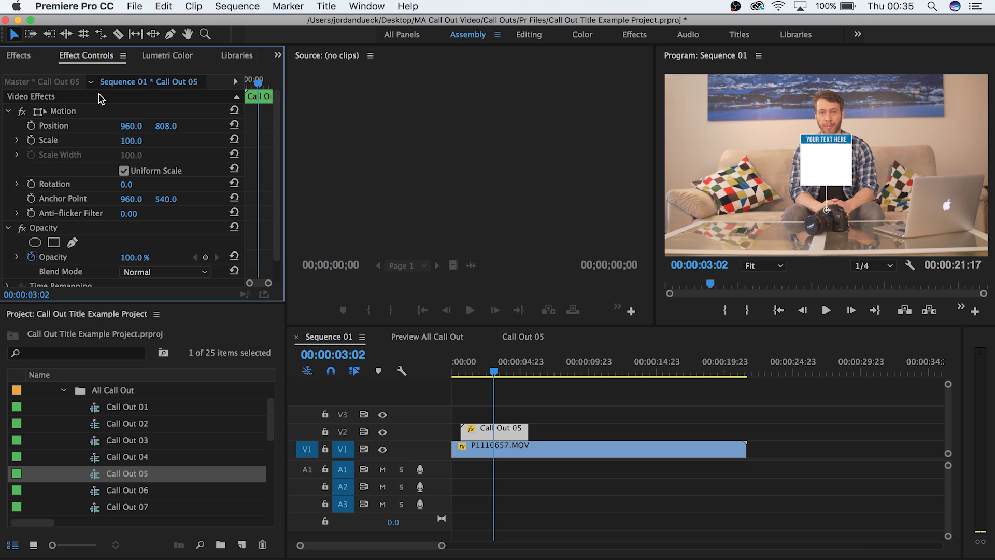
pyautogui.moveTo(131, 126); pyautogui.dragTo(152, 126)
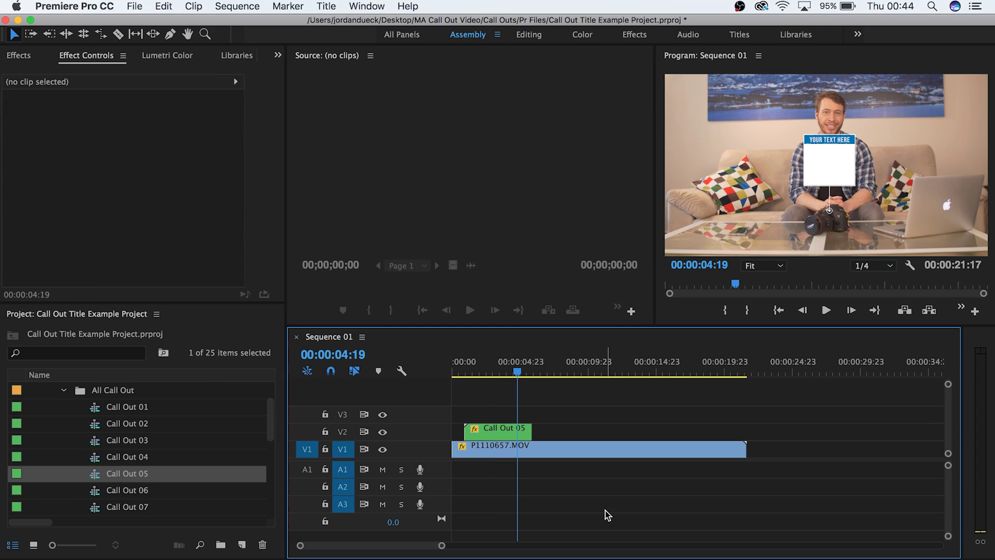
# - Collapse All Call Out and 02 Final, expand 01 Replace Media > Call Out 05, and open its Text title
pyautogui.click(63, 392)
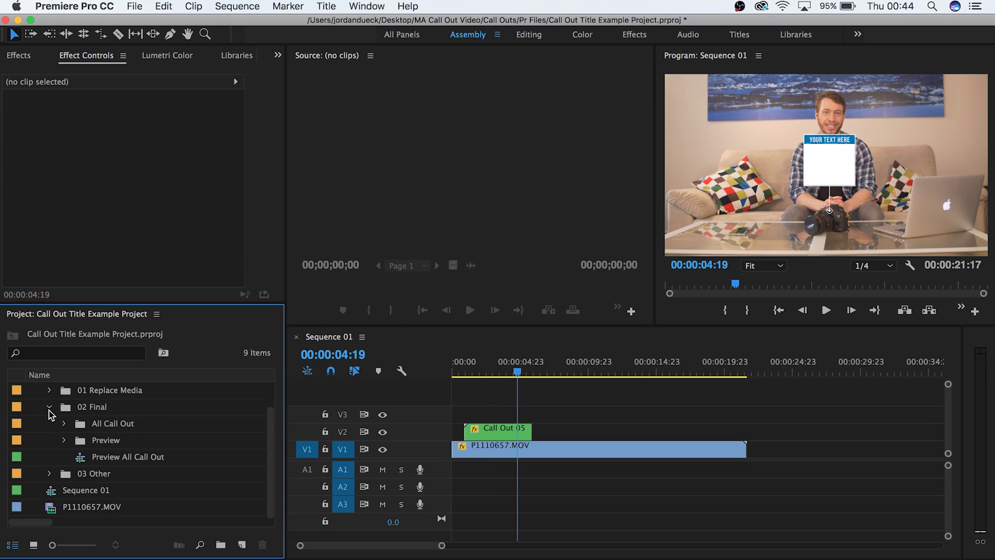
pyautogui.click(49, 407)
pyautogui.click(50, 406)
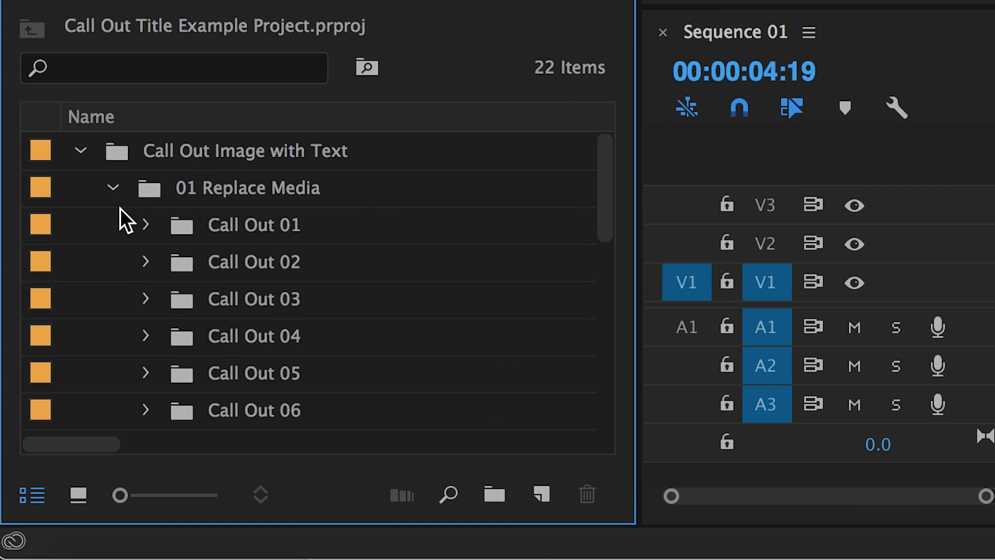
pyautogui.click(145, 377)
pyautogui.scroll(-1, 412, 401)
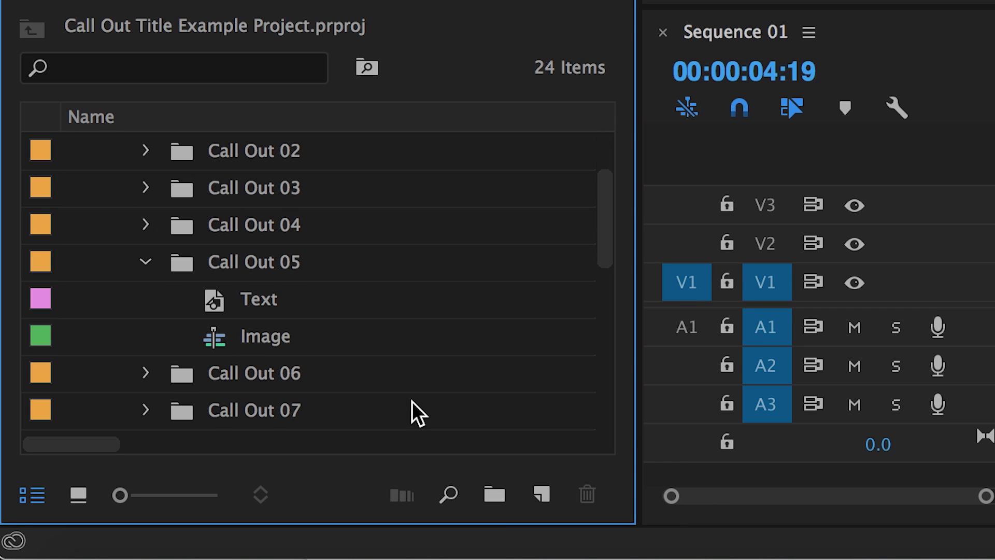
pyautogui.doubleClick(268, 306)
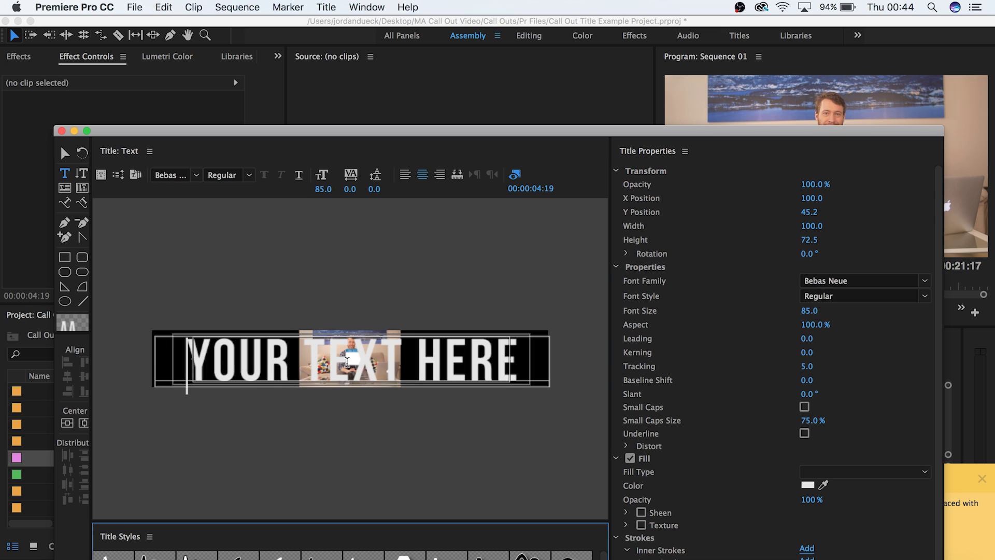
# - Replace the placeholder YOUR TEXT HERE with CAMERA and close the title editor
pyautogui.click(347, 361)
pyautogui.hotkey('ctrl', 'a')
pyautogui.press('BackSpace')
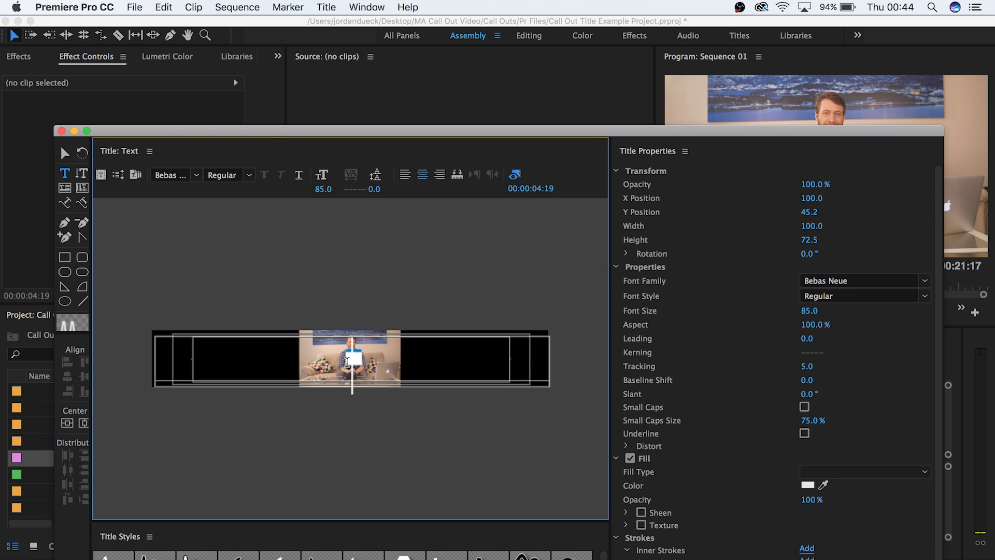
pyautogui.write('CAMERA')
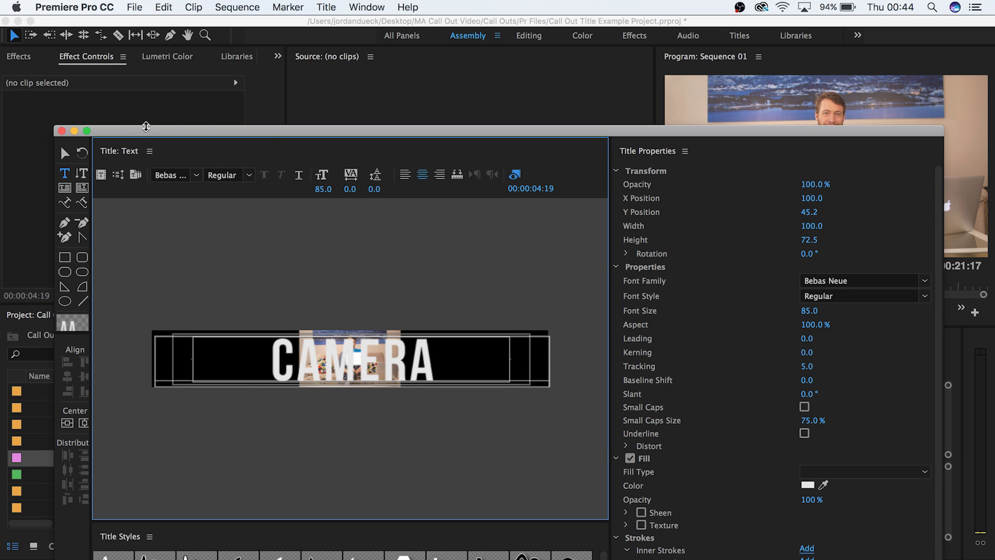
pyautogui.click(61, 131)
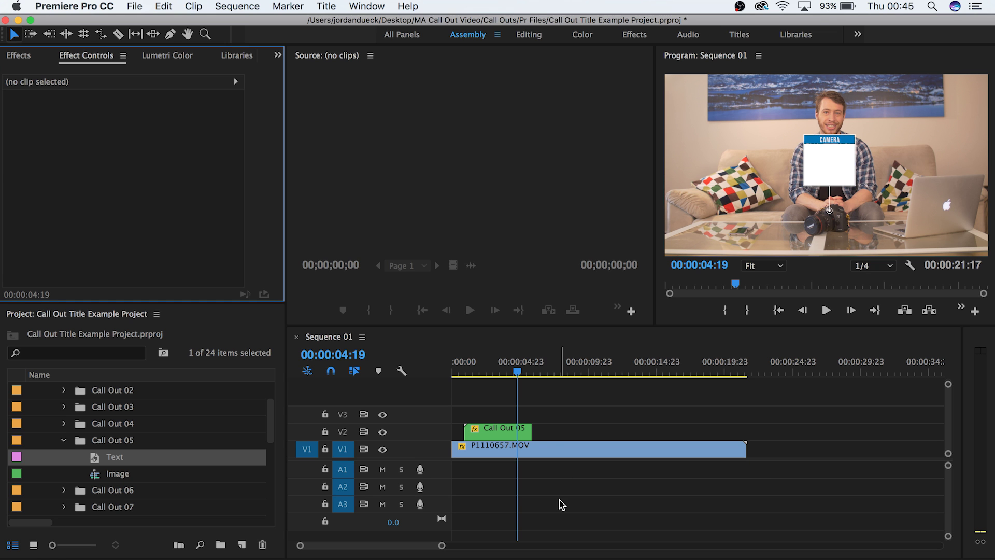
# - Expand 01 Replace Media > Call Out 05 and open its Image sequence in the timeline
pyautogui.click(63, 440)
pyautogui.scroll(1, 63, 443)
pyautogui.click(55, 407)
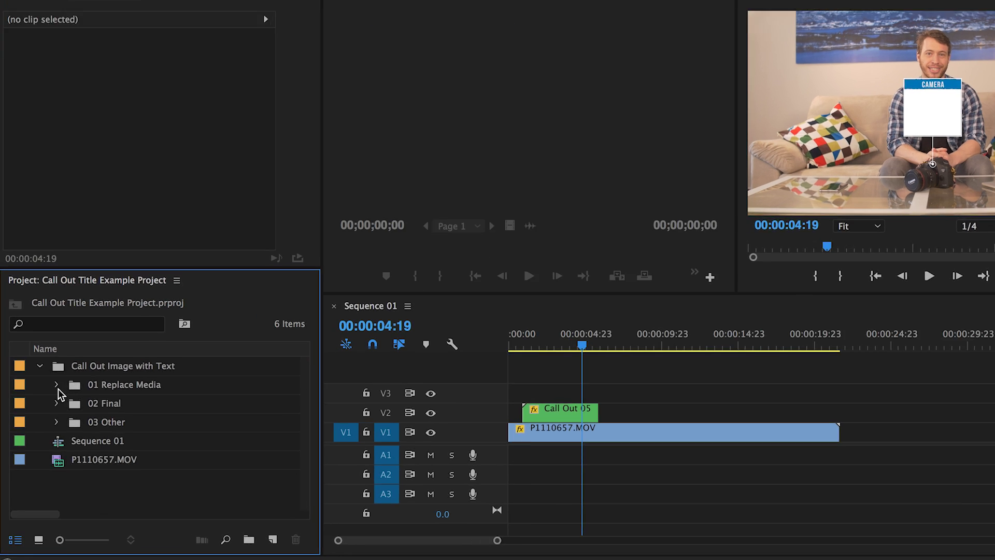
pyautogui.click(55, 408)
pyautogui.scroll(-1, 83, 448)
pyautogui.click(130, 335)
pyautogui.scroll(-1, 253, 363)
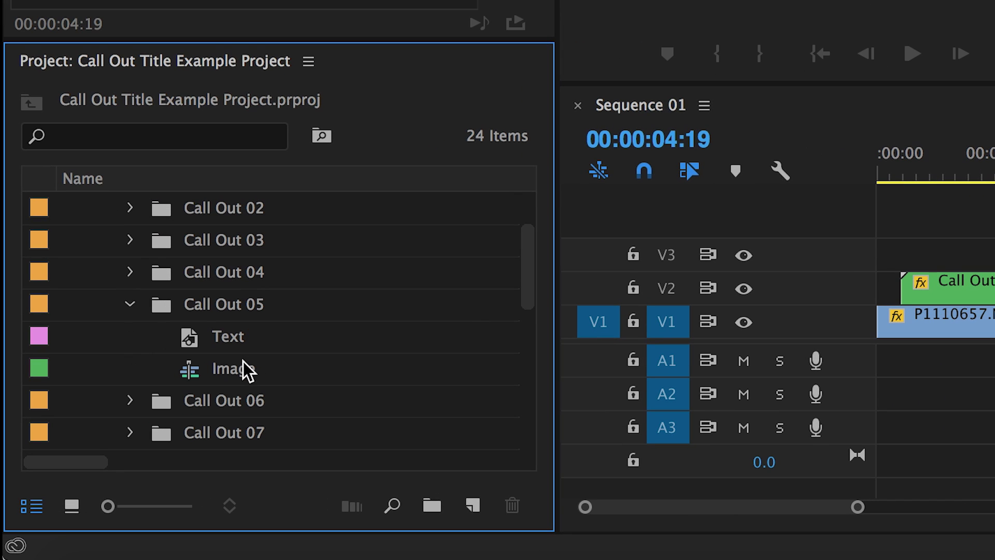
pyautogui.doubleClick(240, 371)
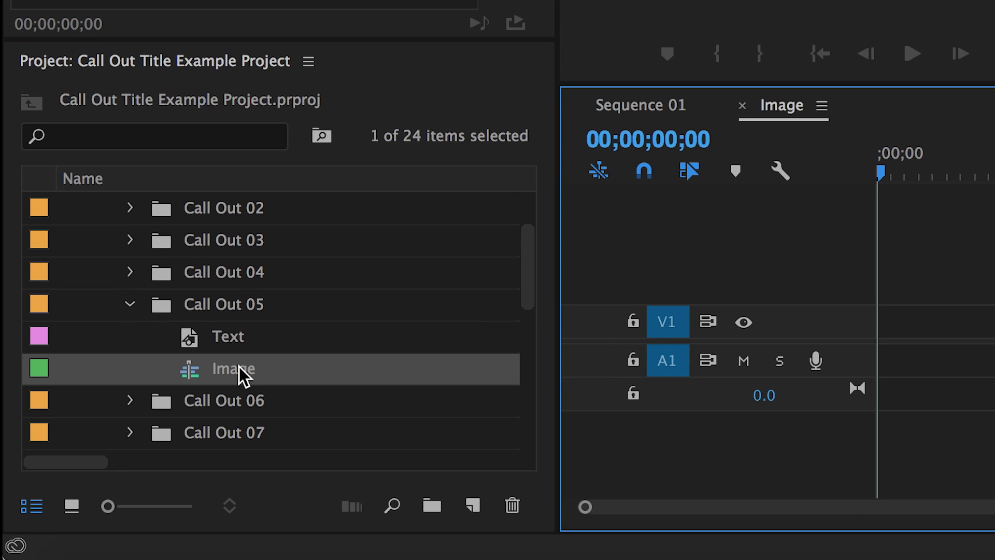
# - Place the Canon camera photo at the start of V1, scale it to 54%, and return to Sequence 01
pyautogui.scroll(4, 357, 411)
pyautogui.moveTo(251, 216); pyautogui.dragTo(864, 322)
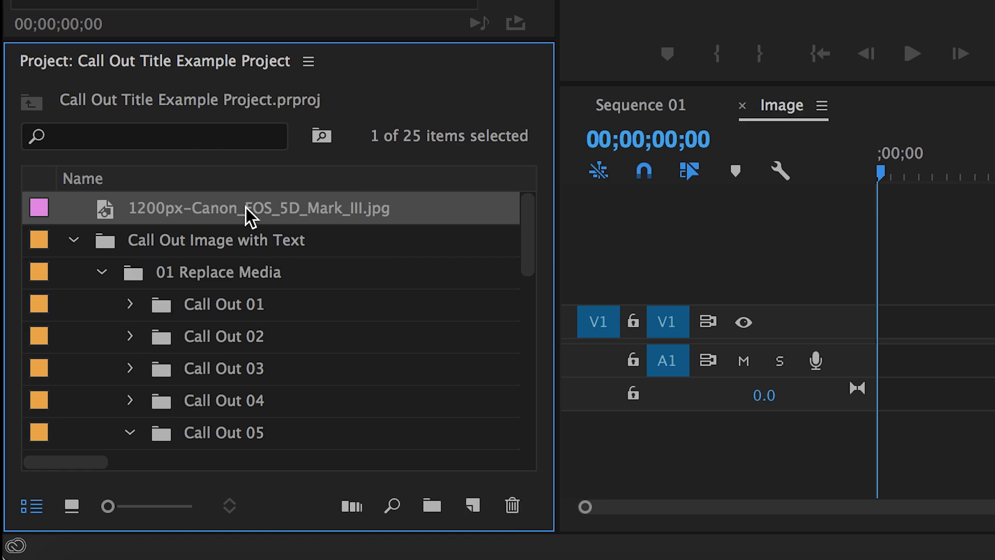
pyautogui.moveTo(595, 320); pyautogui.dragTo(596, 322)
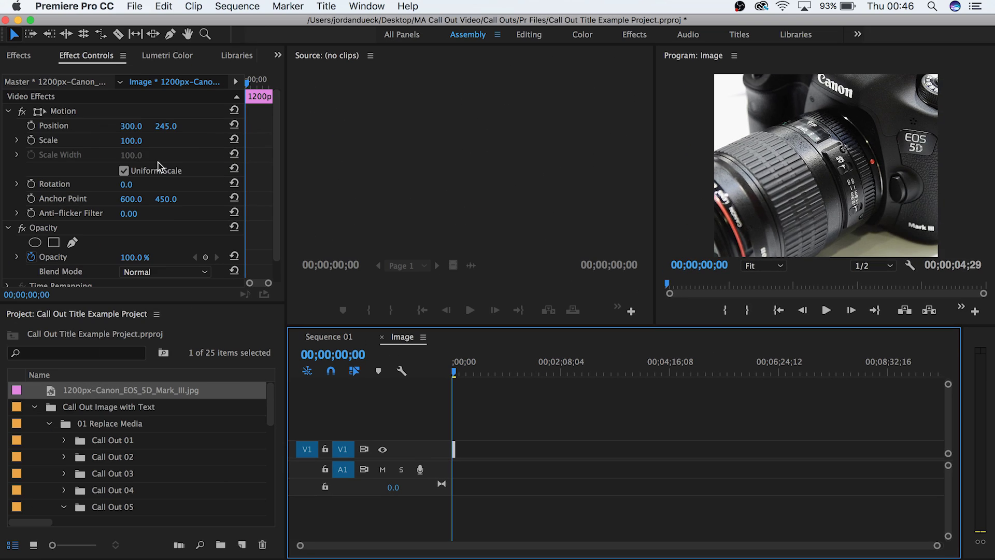
pyautogui.moveTo(129, 141); pyautogui.dragTo(138, 142)
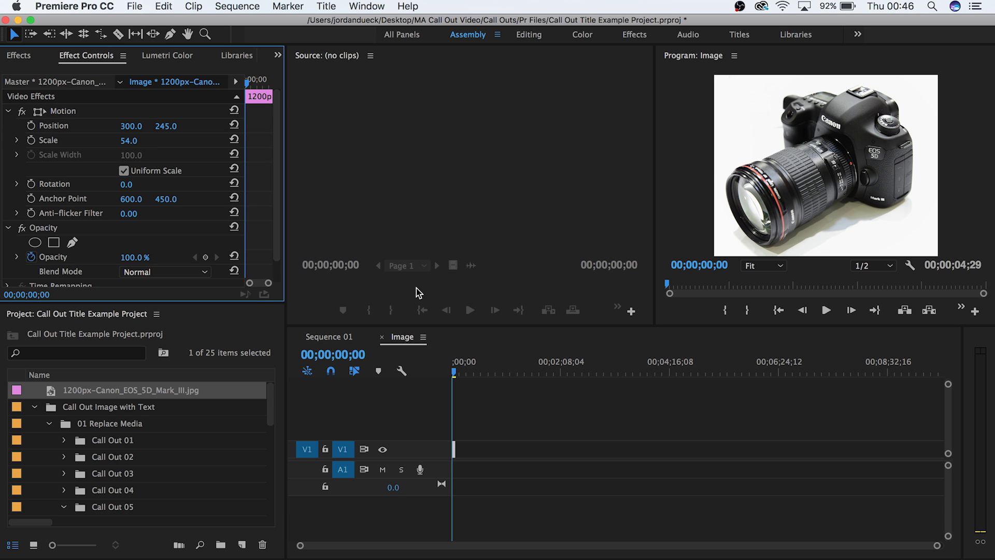
pyautogui.click(331, 338)
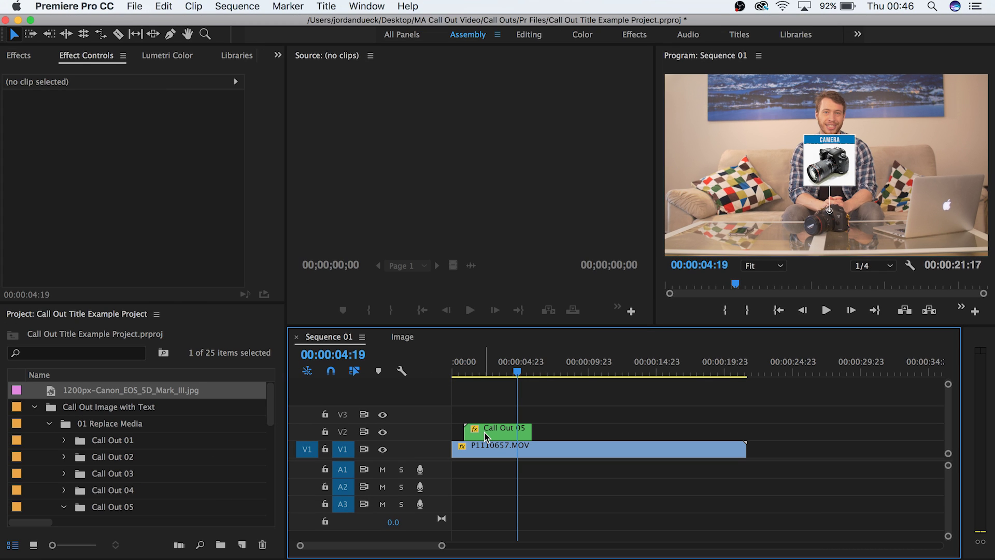
# - Inside the Call Out 05 nest, rotate the Line clip to 237° so it angles toward the circle
pyautogui.doubleClick(486, 434)
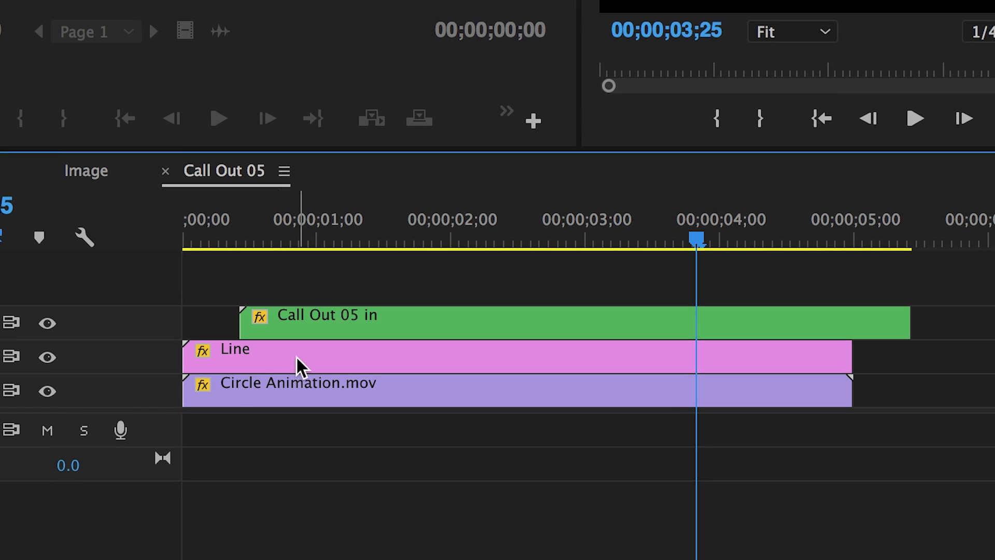
pyautogui.moveTo(327, 356)
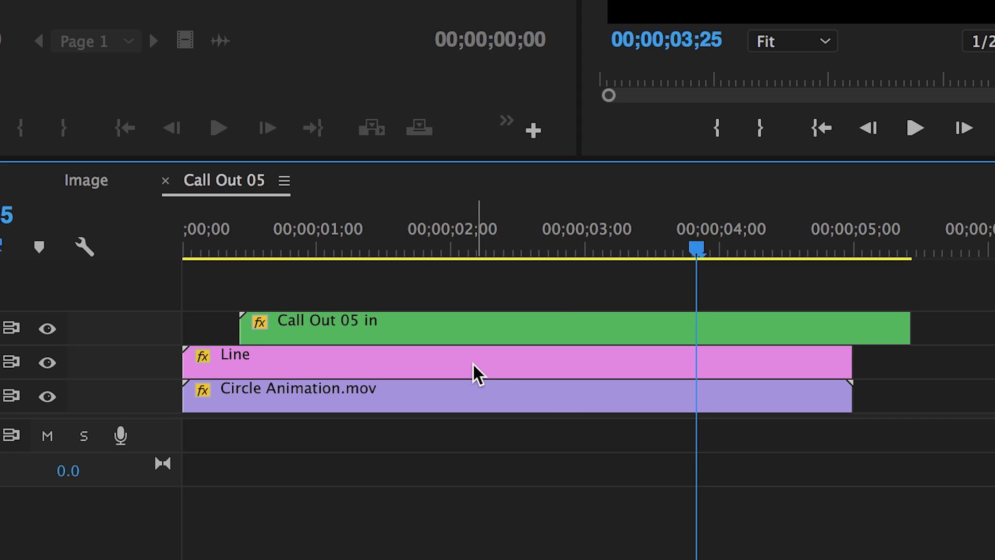
pyautogui.click(473, 363)
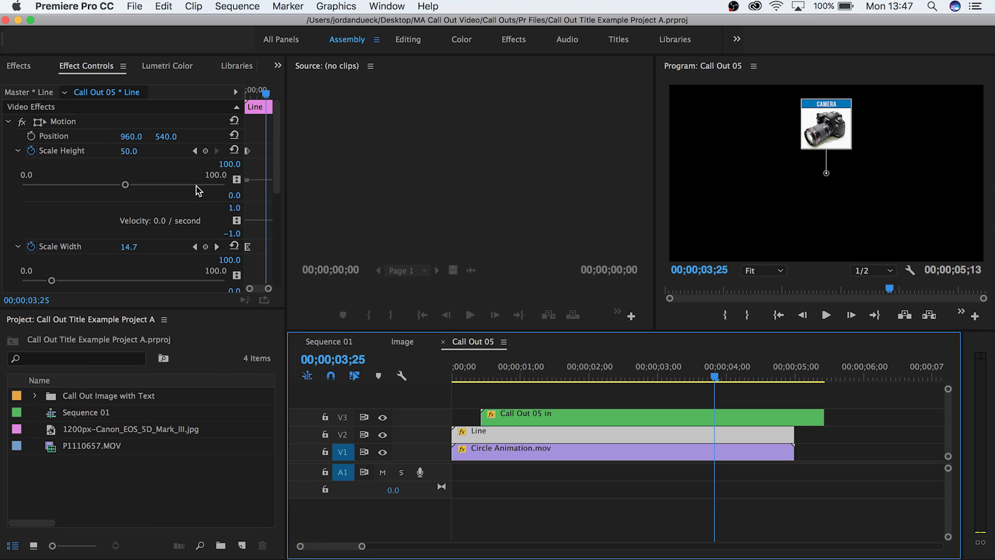
pyautogui.scroll(-3, 155, 197)
pyautogui.moveTo(129, 218); pyautogui.dragTo(150, 218)
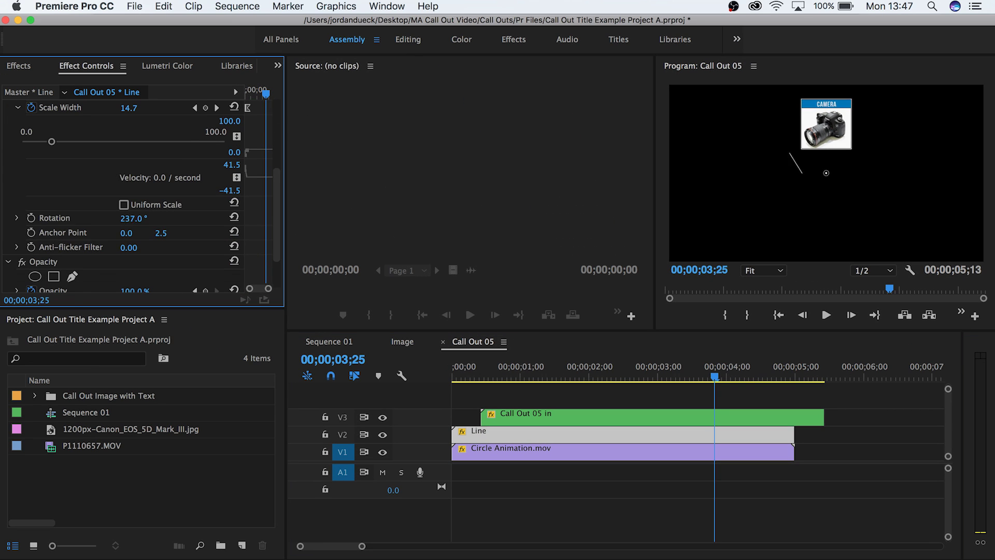
pyautogui.scroll(4, 140, 207)
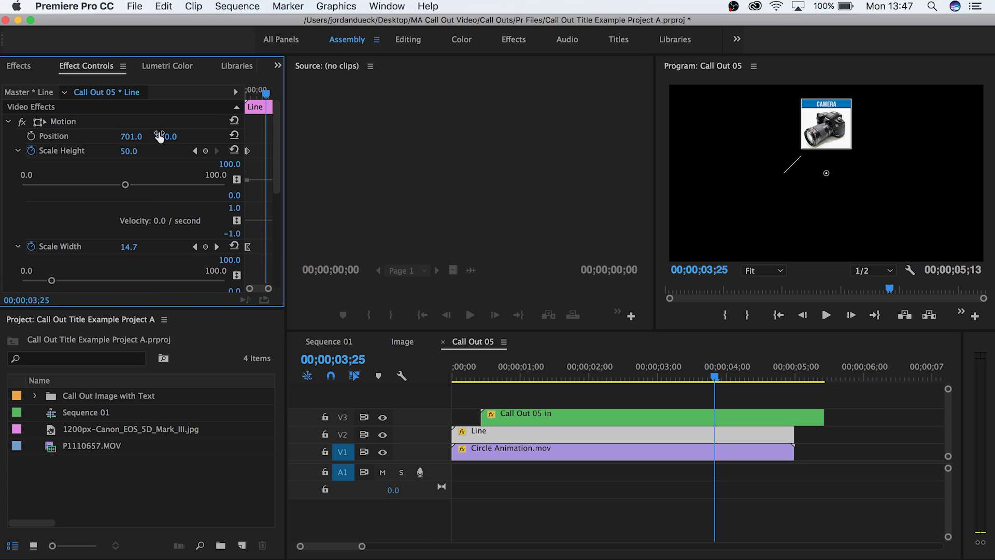
pyautogui.click(569, 456)
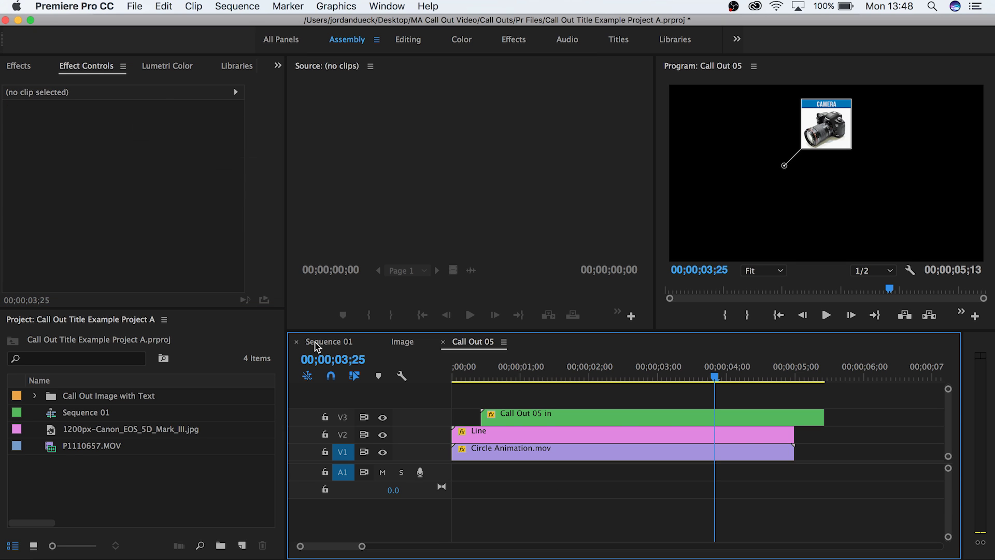
# - In Sequence 01, move Call Out 05 to Position 1232, 851 so its circle marks the table camera
pyautogui.click(311, 340)
pyautogui.moveTo(462, 378); pyautogui.dragTo(506, 381)
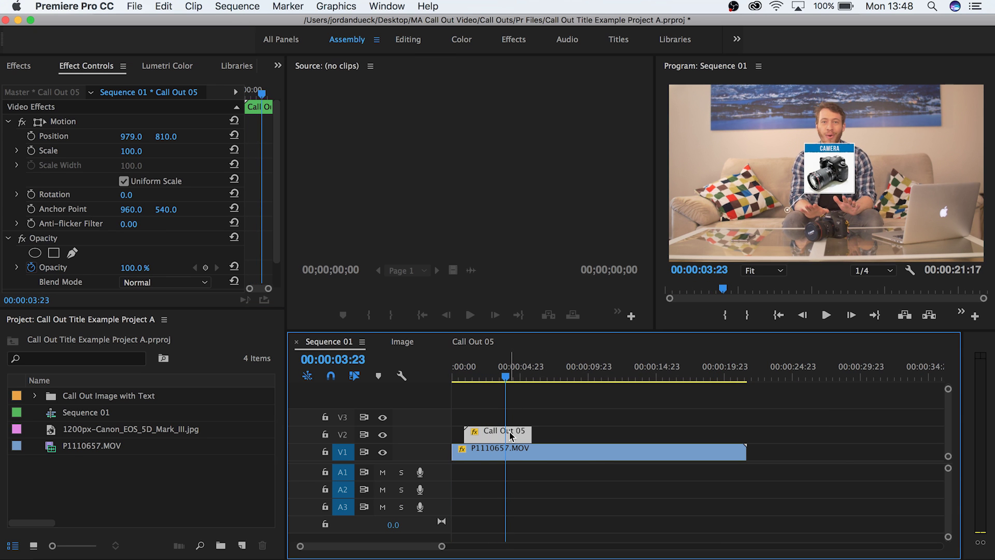
pyautogui.moveTo(829, 168); pyautogui.dragTo(871, 175)
pyautogui.click(518, 397)
# - Play Sequence 01 from the start to review the callout placement
pyautogui.press('Home')
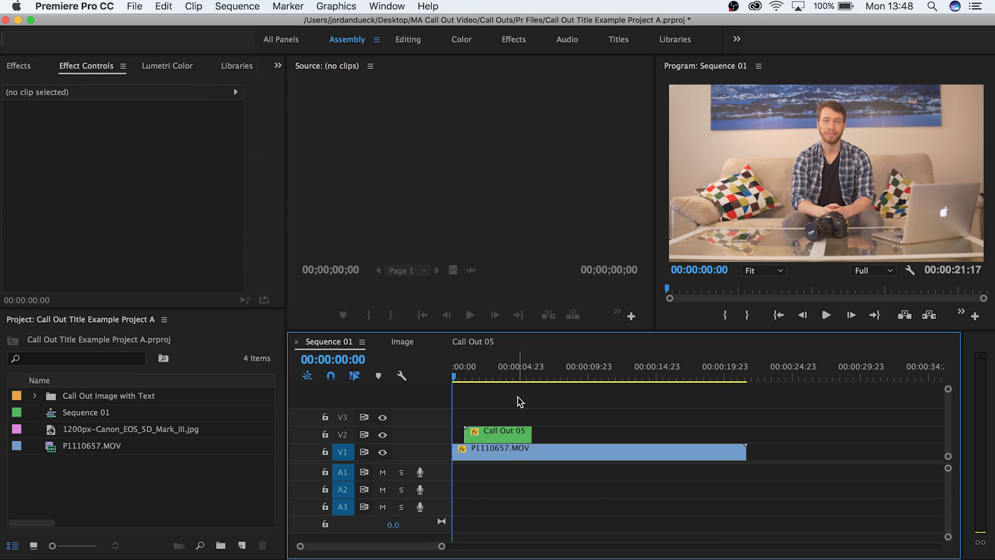
pyautogui.press('space')
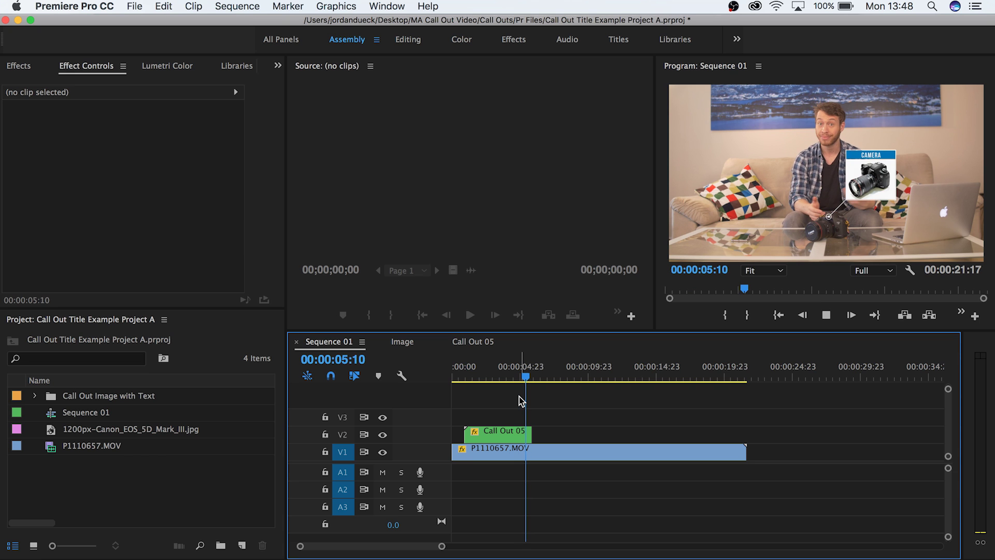
pyautogui.click(528, 434)
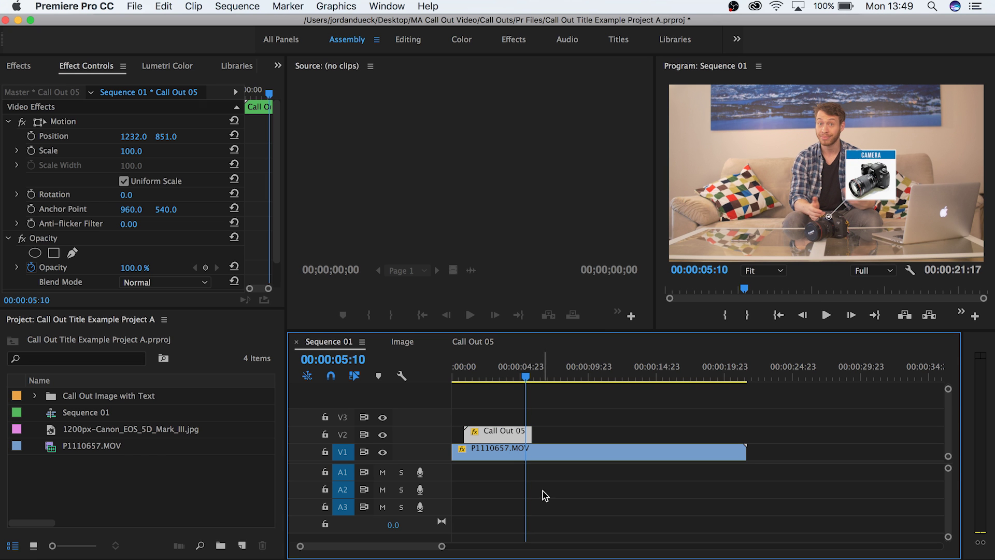
# - Reveal the Solids folder under Call Out Image with Text > 03 Other in the Project panel
pyautogui.click(35, 395)
pyautogui.click(48, 412)
pyautogui.click(48, 445)
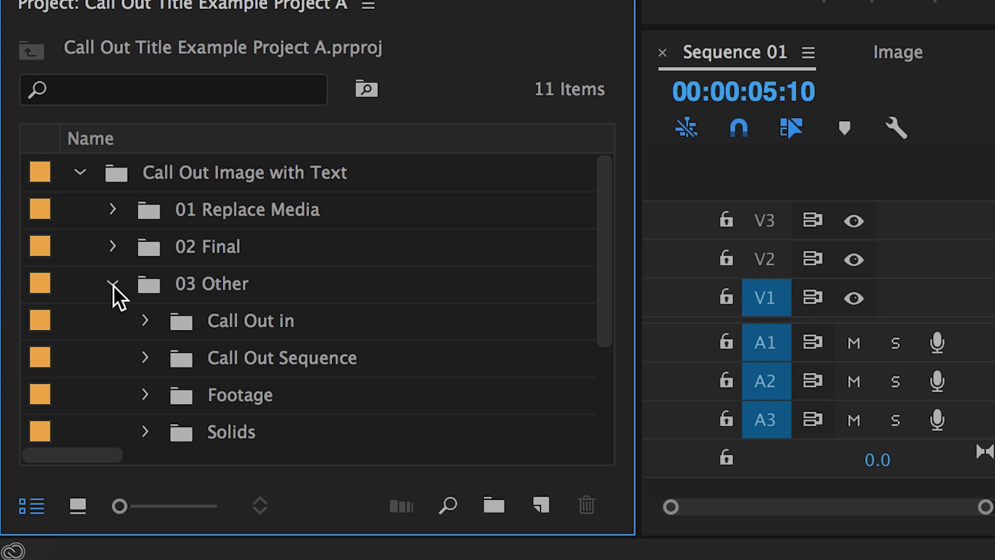
pyautogui.scroll(-3, 113, 285)
pyautogui.click(145, 320)
pyautogui.scroll(-4, 286, 296)
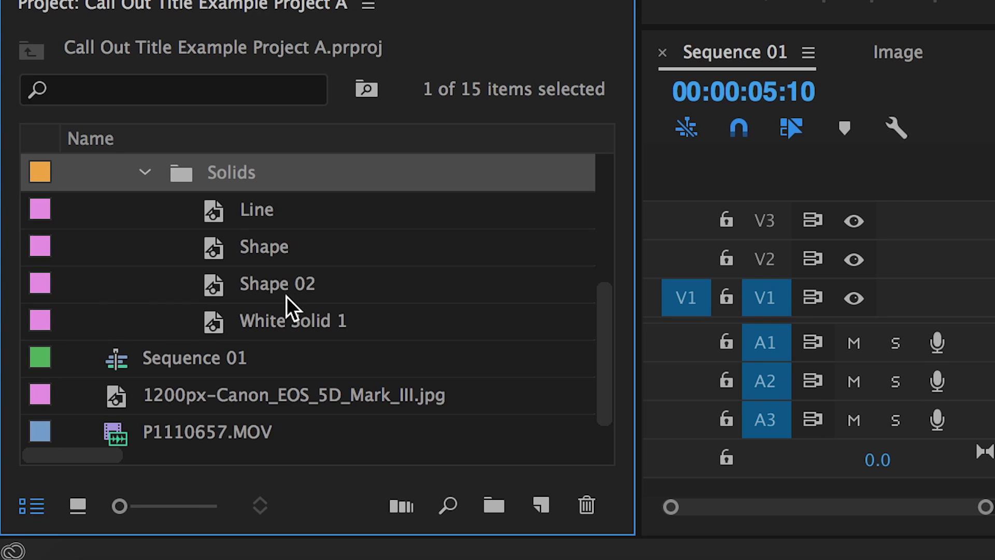
# - Change the Shape 02 matte colour to black for the CAMERA title bar
pyautogui.doubleClick(257, 209)
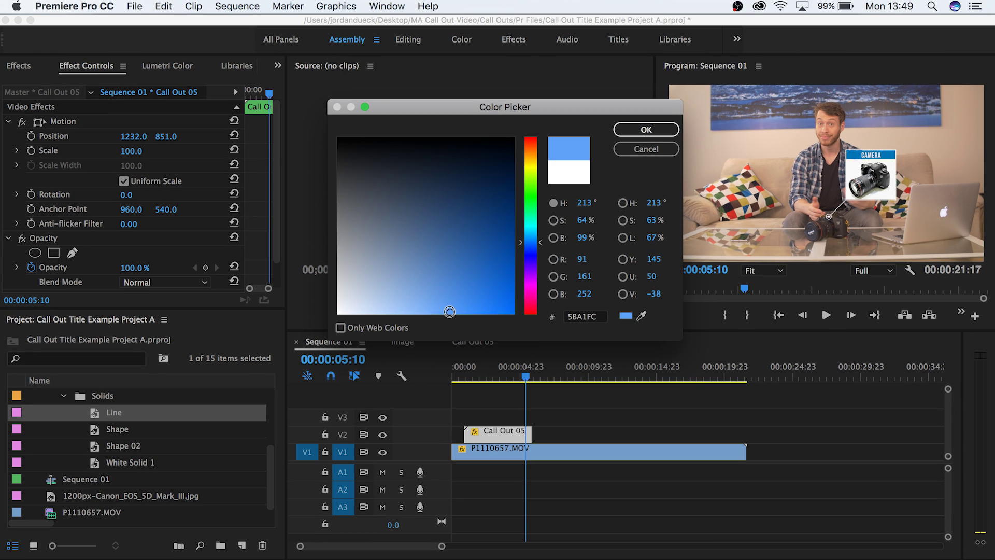
pyautogui.click(647, 128)
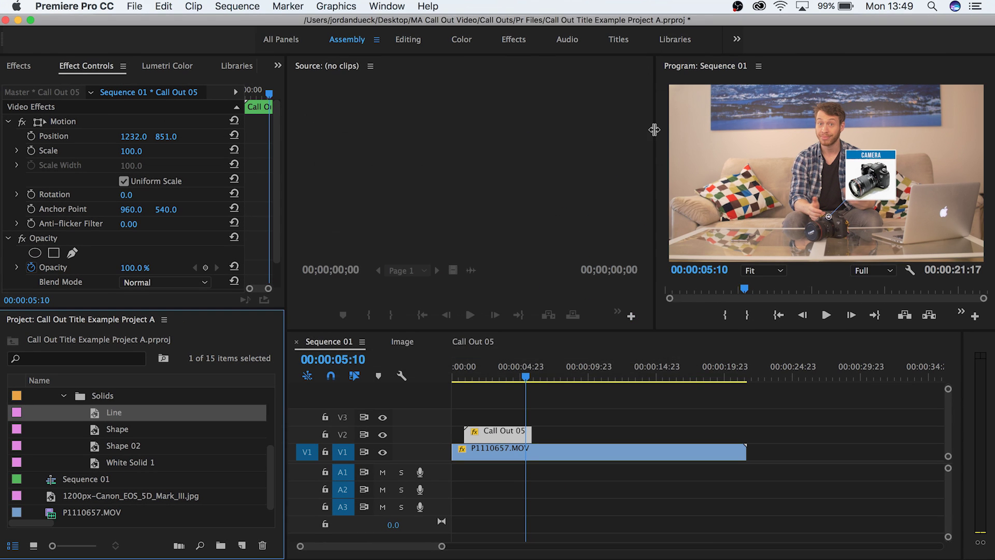
pyautogui.doubleClick(118, 445)
pyautogui.click(340, 139)
pyautogui.click(646, 129)
# - Give White Solid 1 a new colour, then preview the sequence from the start
pyautogui.doubleClick(129, 462)
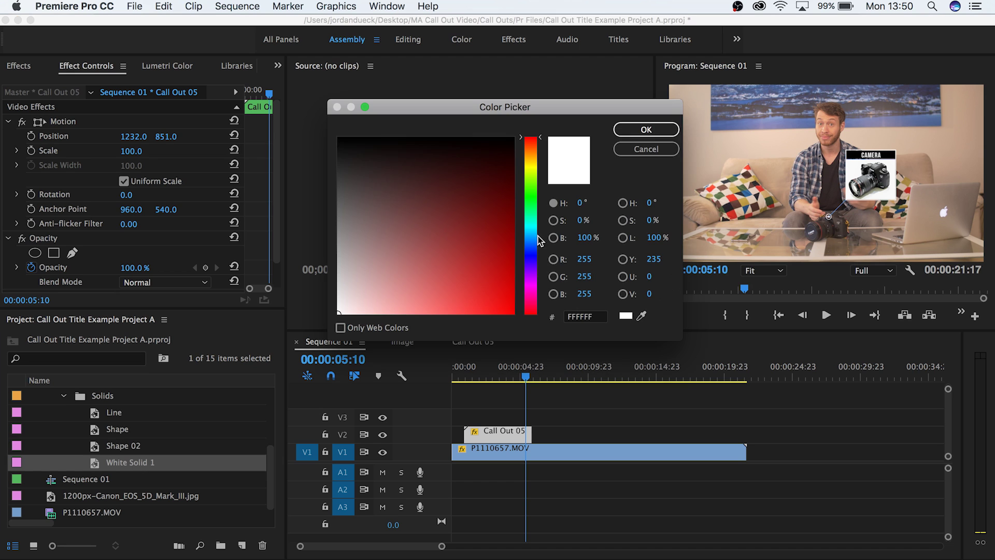
pyautogui.moveTo(537, 237); pyautogui.dragTo(534, 255)
pyautogui.click(511, 141)
pyautogui.click(646, 130)
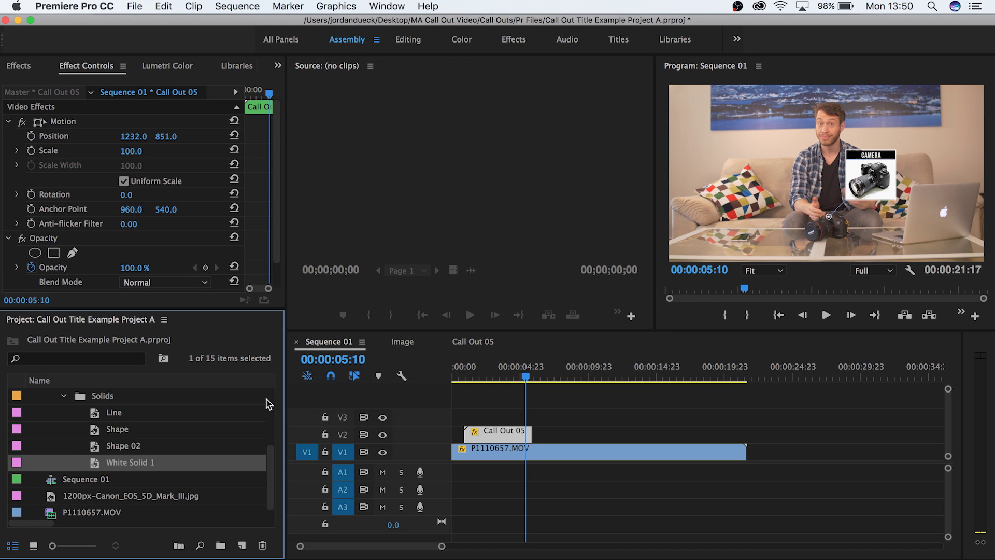
pyautogui.press('Home')
pyautogui.press('space')
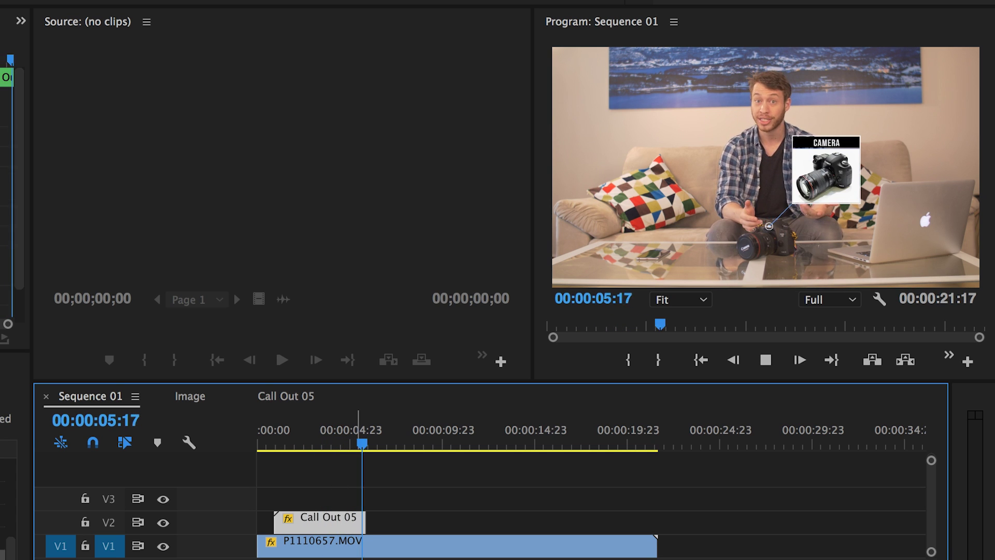
pyautogui.press('Home')
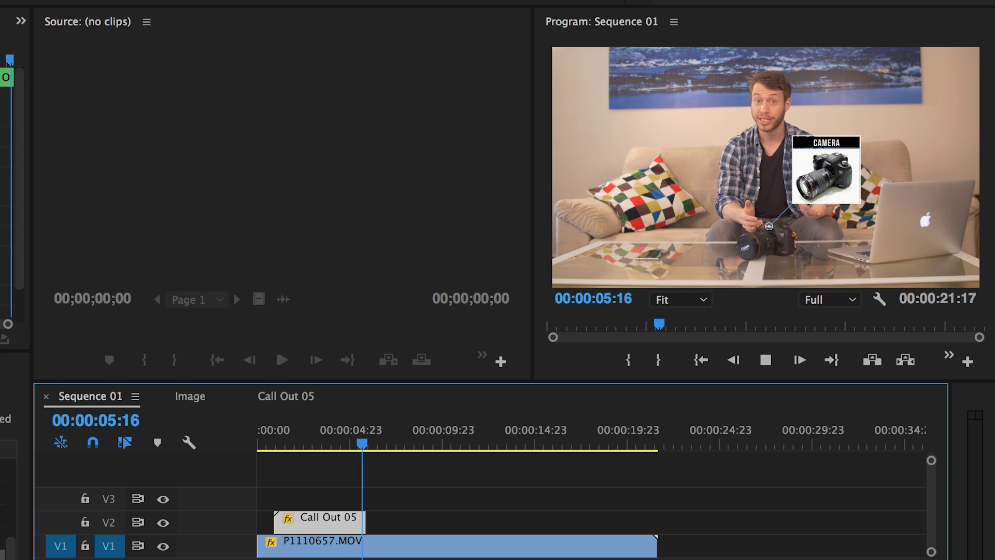
pyautogui.press('Home')
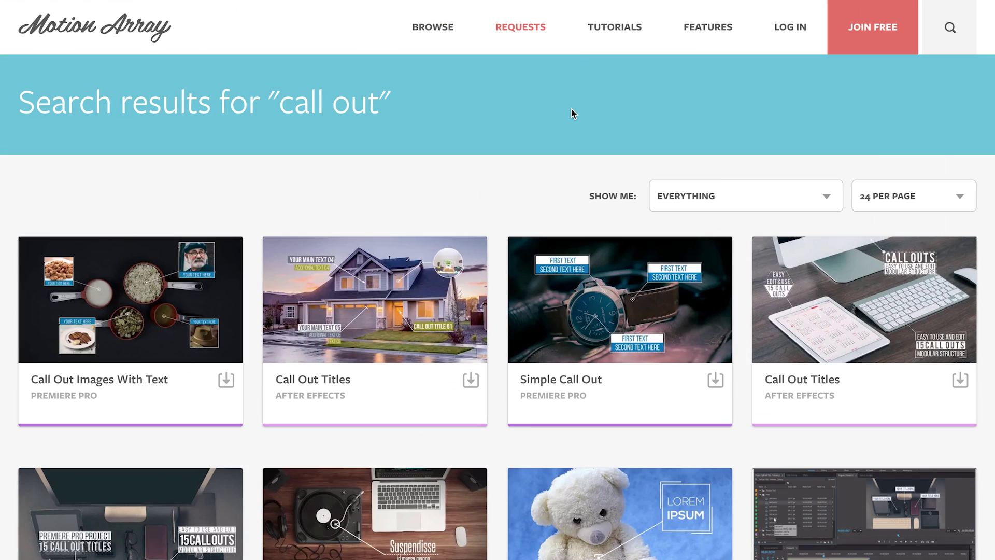
pyautogui.scroll(-3, 571, 109)
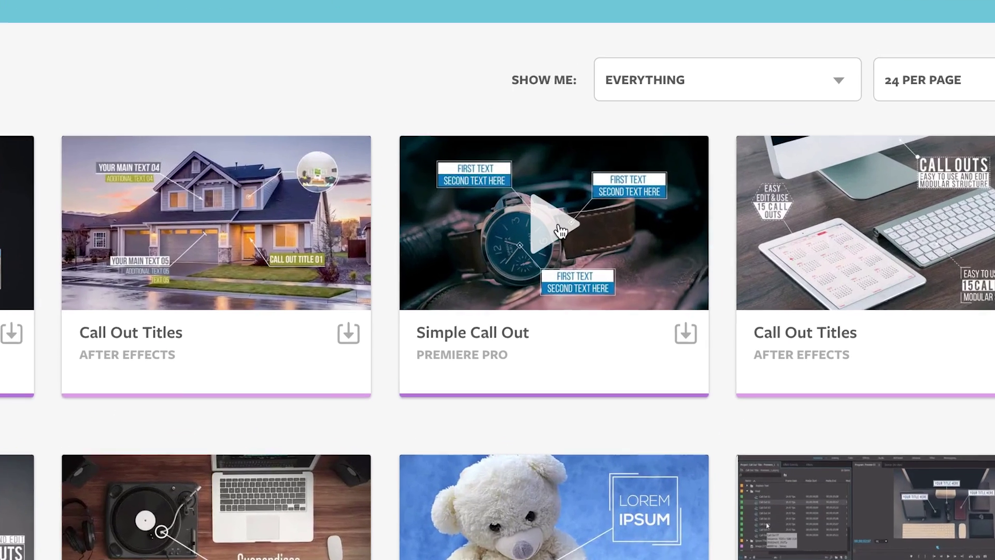
pyautogui.click(624, 241)
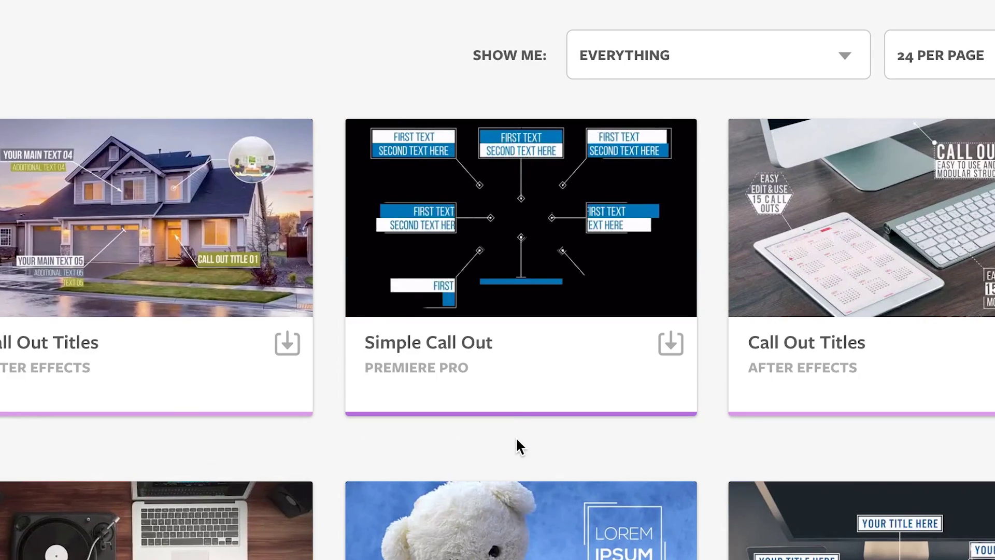